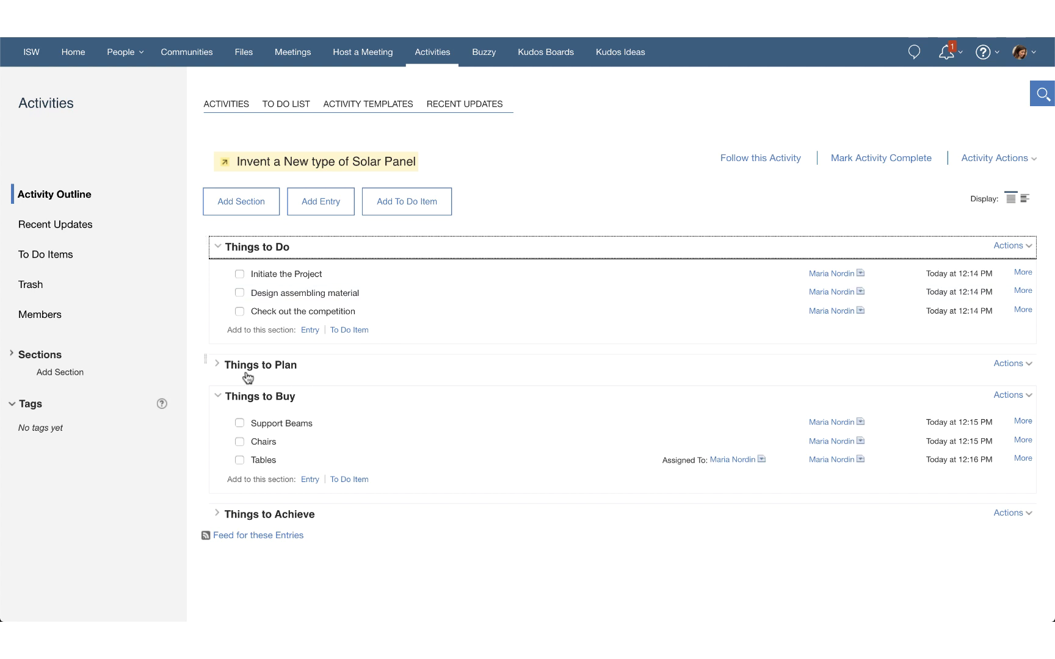
{"action": "left_click", "coordinate": [218, 363]}
{"action": "left_click", "coordinate": [217, 364]}
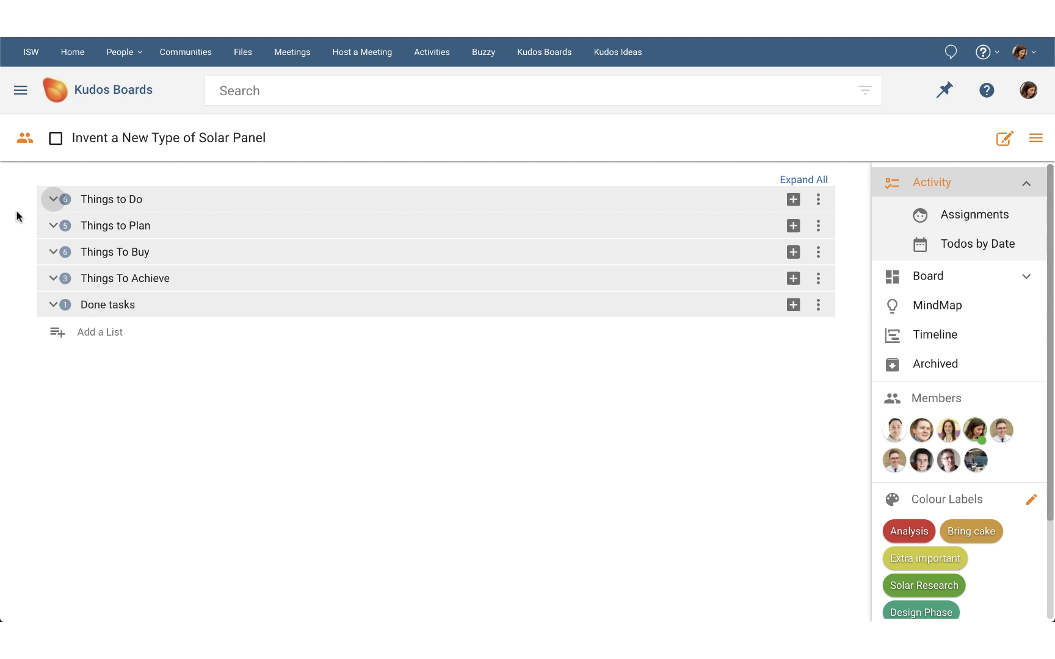
- Expand the Things to Do list to reveal its six cards, including 'Invent things!'
{"action": "left_click", "coordinate": [53, 200]}
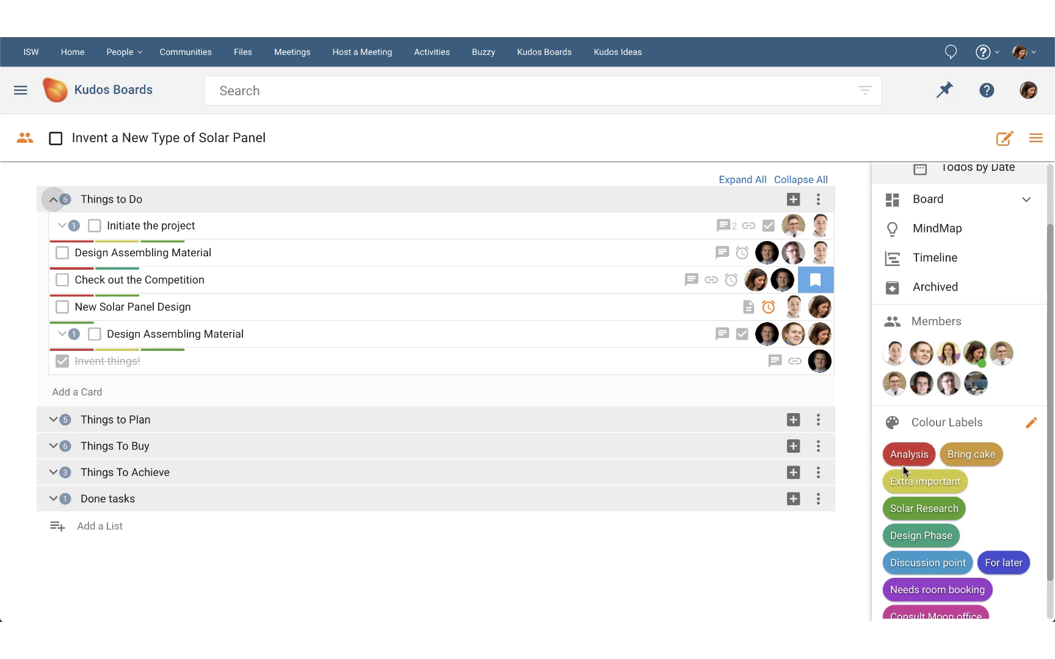
{"action": "left_click_drag", "start_coordinate": [972, 458], "coordinate": [263, 283]}
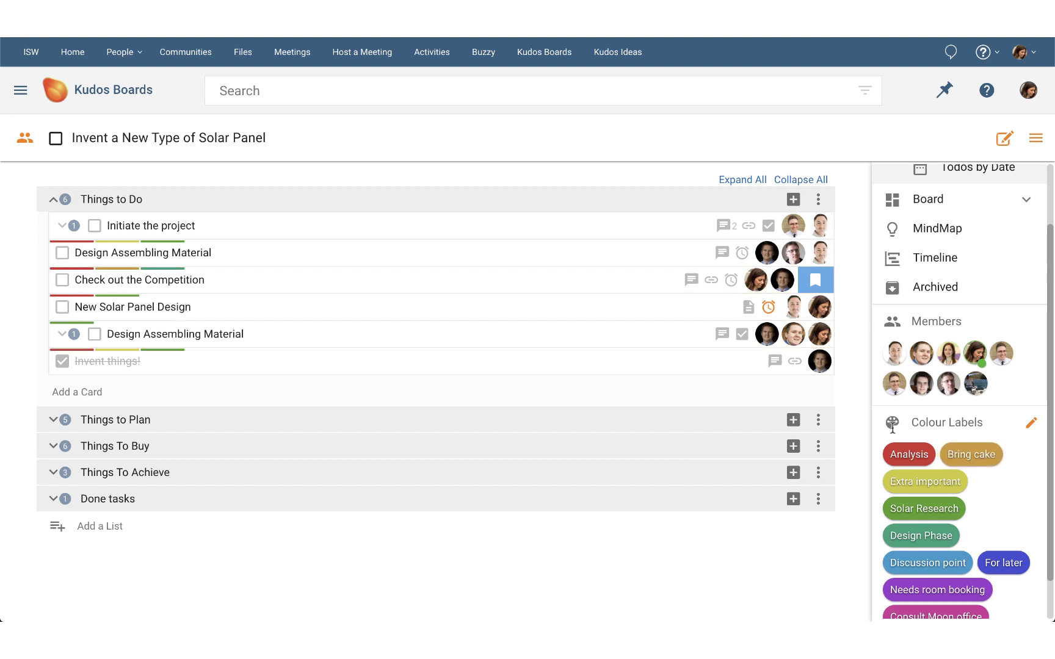
{"action": "left_click", "coordinate": [908, 455]}
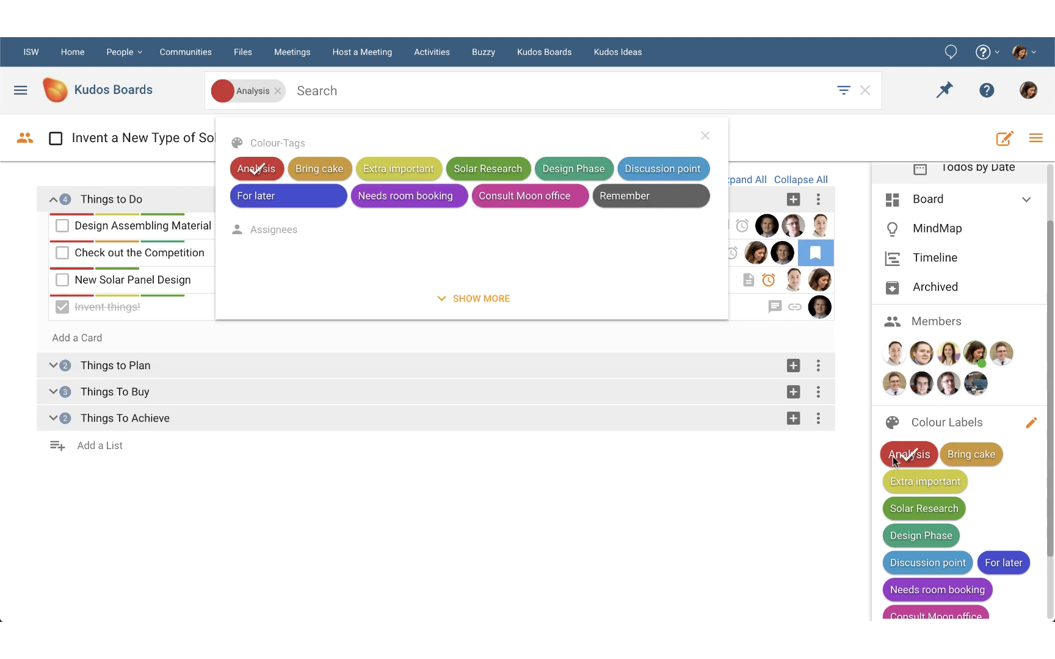
{"action": "left_click", "coordinate": [682, 492]}
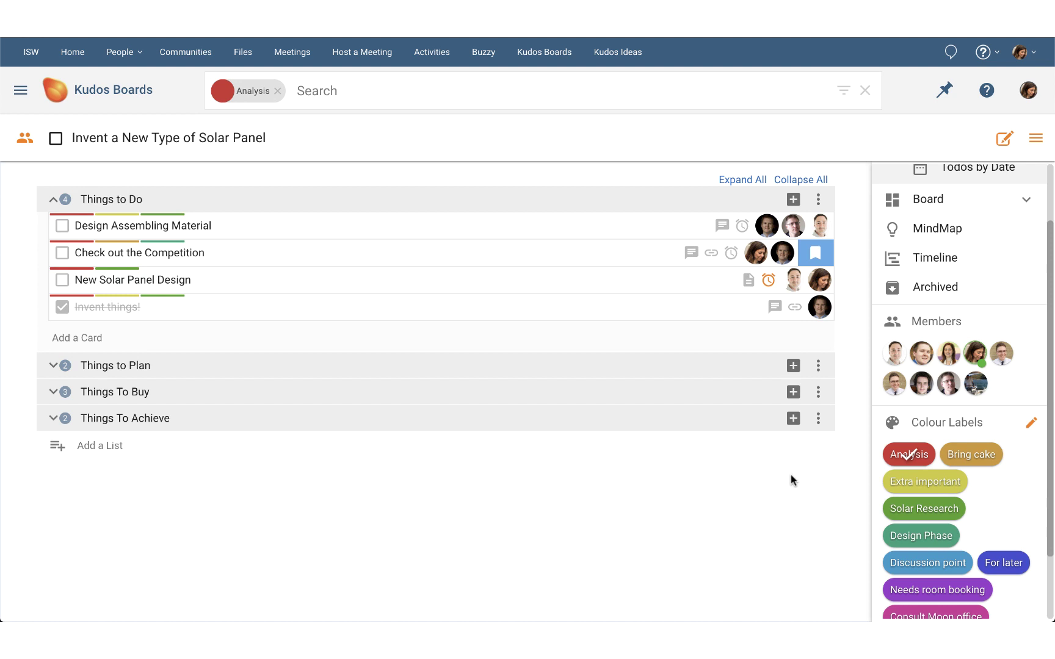
{"action": "left_click", "coordinate": [905, 455]}
{"action": "left_click_drag", "start_coordinate": [905, 454], "coordinate": [602, 288]}
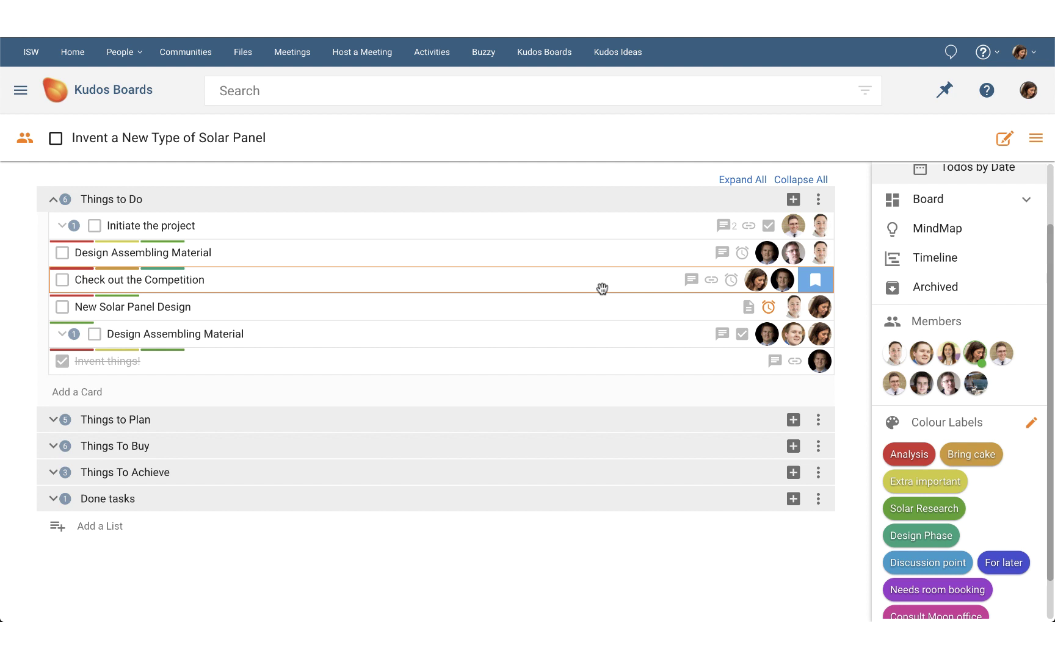
- Apply the Analysis label to 'Check out the Competition' and add a third assigned member
{"action": "left_click_drag", "start_coordinate": [602, 289], "coordinate": [602, 289]}
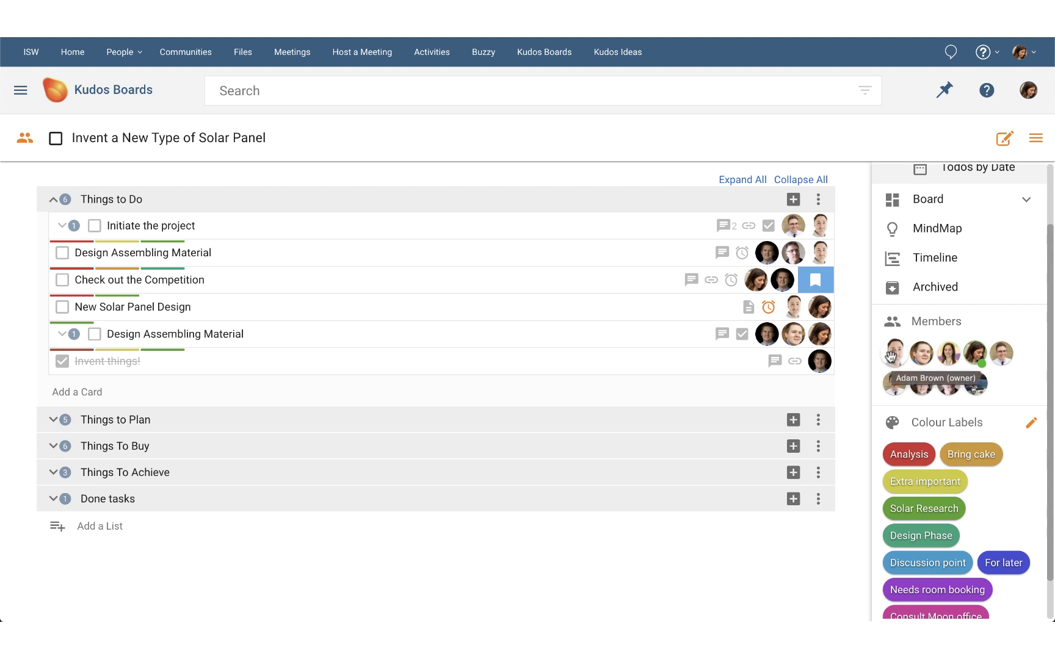
{"action": "left_click_drag", "start_coordinate": [891, 357], "coordinate": [662, 282]}
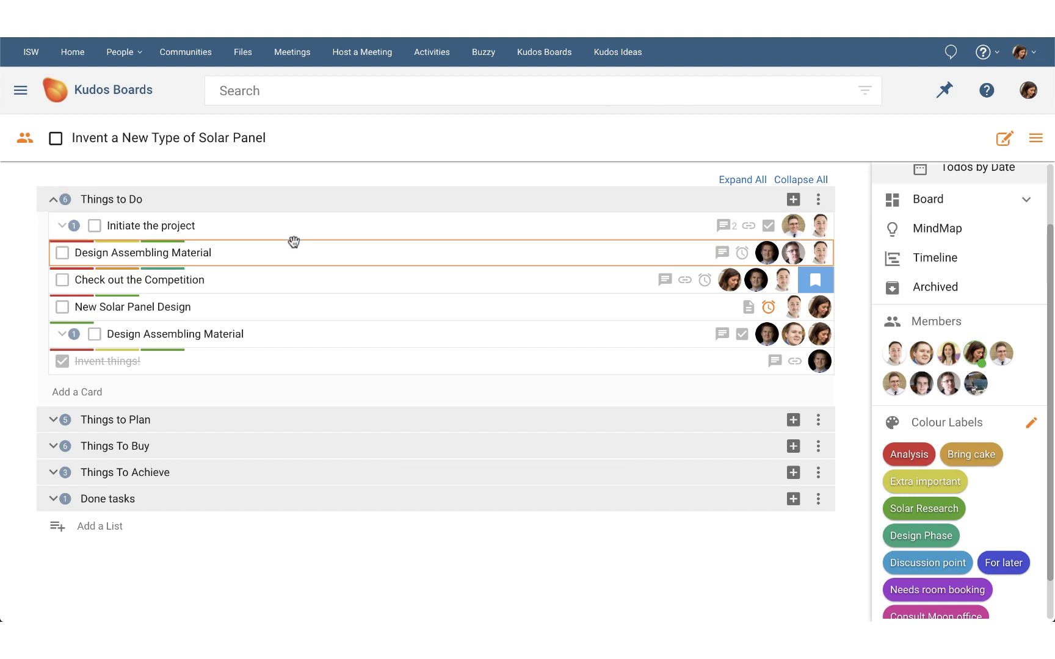
- Add a 'New task for today' card, label 'Invent things!' Analysis, and assign the new card a member
{"action": "left_click", "coordinate": [80, 390]}
{"action": "type", "text": "New task for today"}
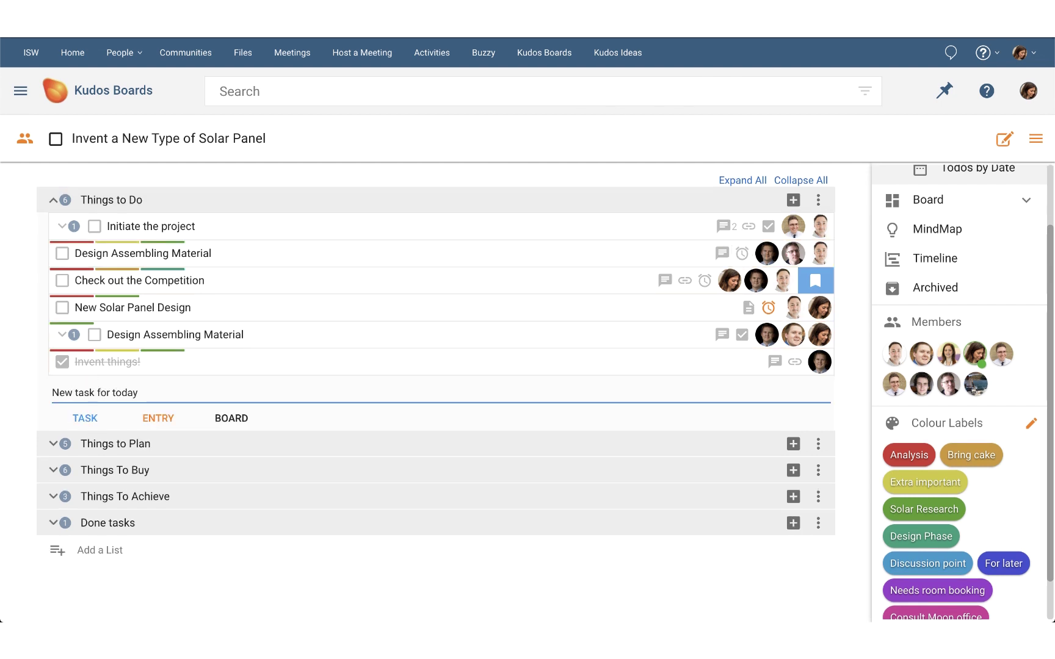
{"action": "key", "text": "Return"}
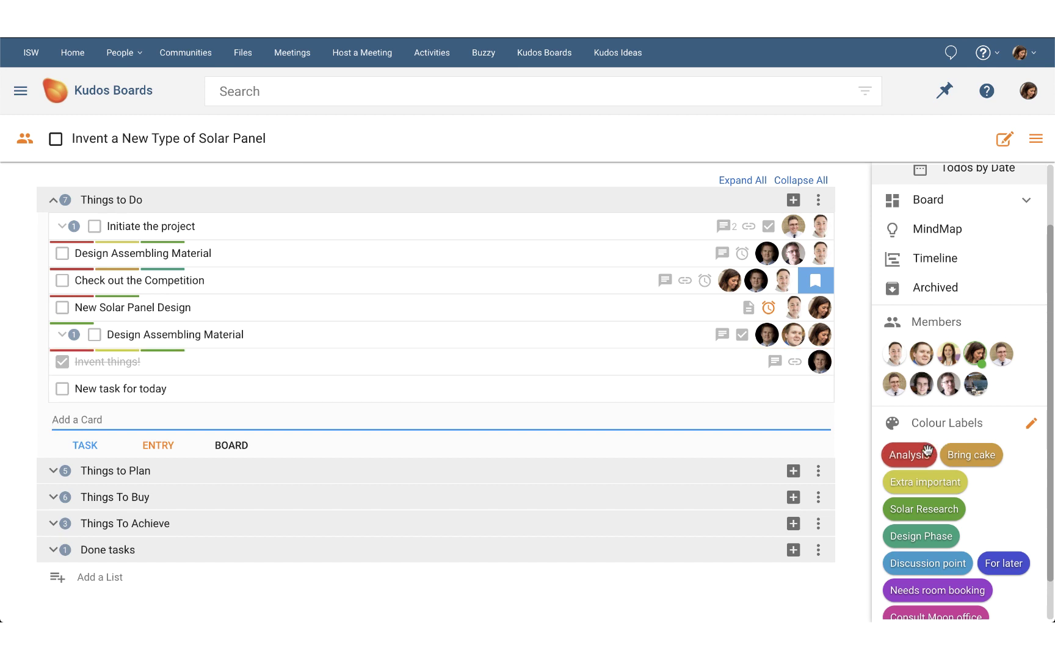
{"action": "left_click_drag", "start_coordinate": [908, 455], "coordinate": [702, 363]}
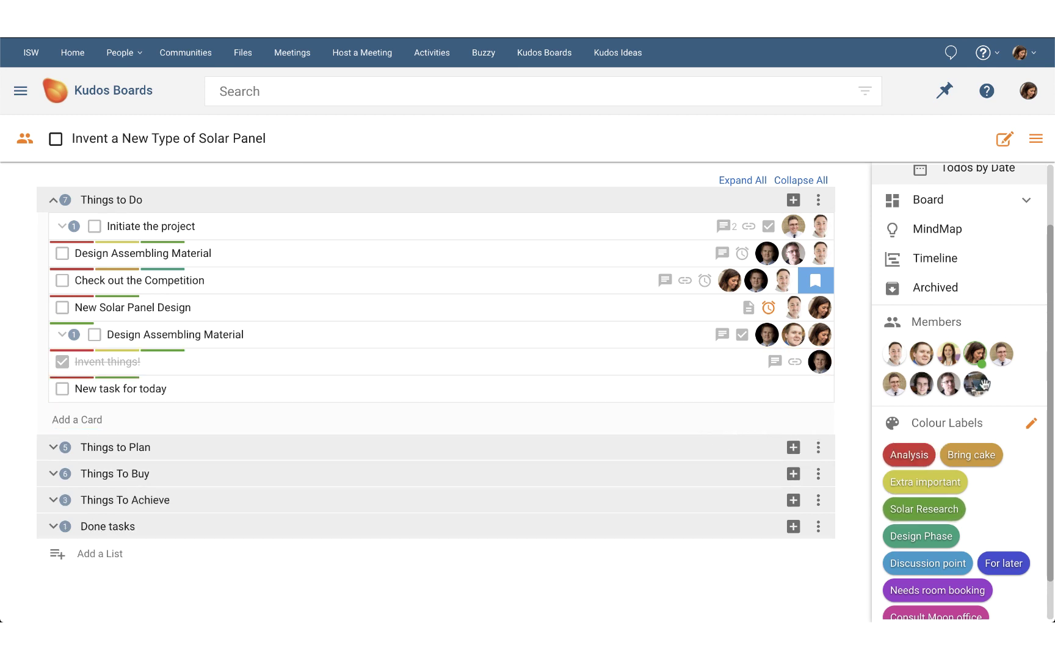
{"action": "left_click_drag", "start_coordinate": [975, 354], "coordinate": [763, 391]}
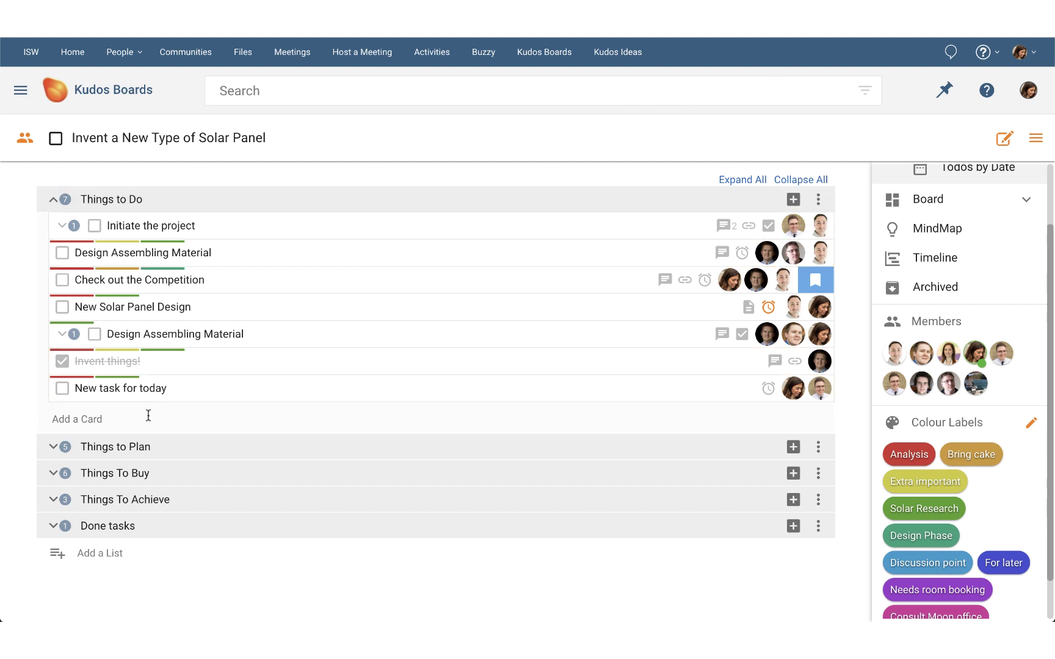
- Move the 'New task for today' card into the Things to Plan list
{"action": "left_click", "coordinate": [53, 447]}
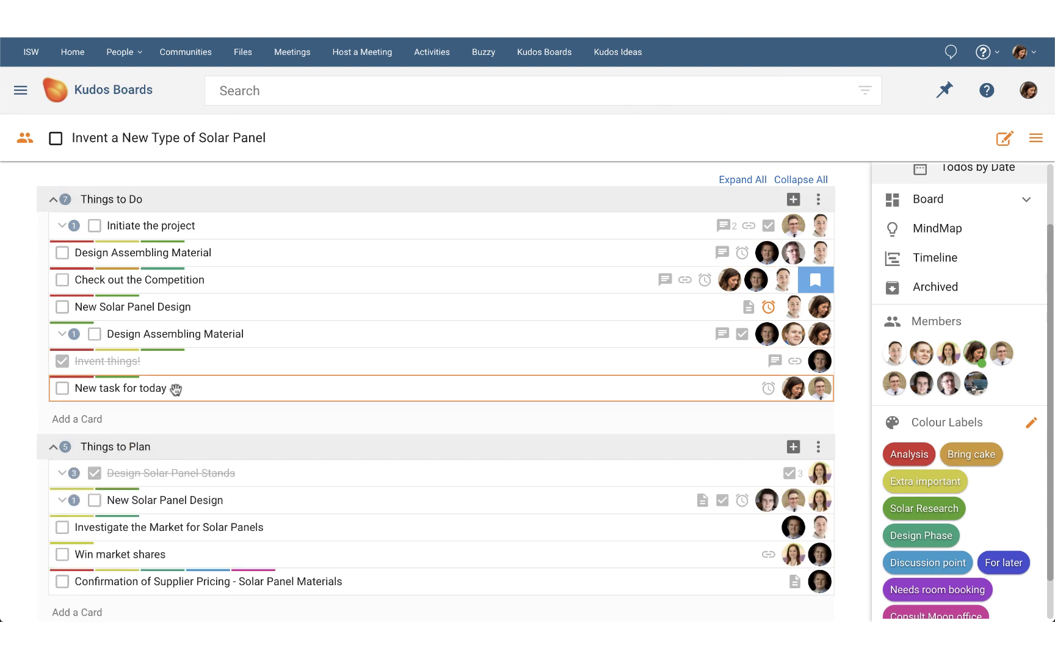
{"action": "left_click_drag", "start_coordinate": [175, 404], "coordinate": [172, 502]}
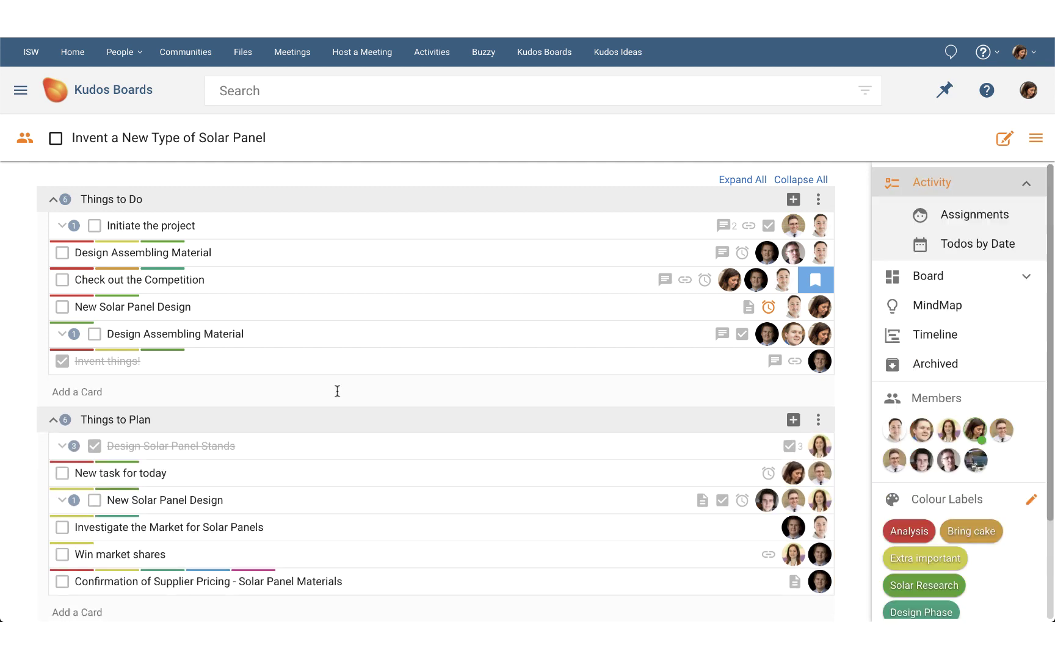
{"action": "scroll", "coordinate": [337, 390], "scroll_direction": "down", "scroll_amount": 2}
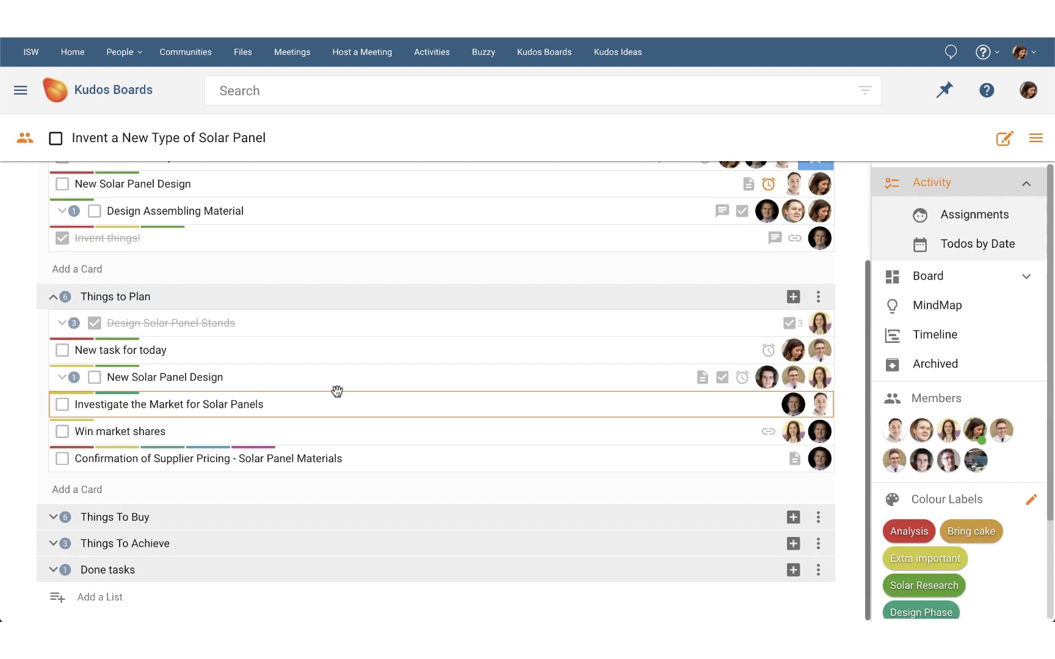
- Create a 'New list for today' list at the board's end, then expand all lists and cards
{"action": "left_click", "coordinate": [104, 601]}
{"action": "type", "text": "New list for today"}
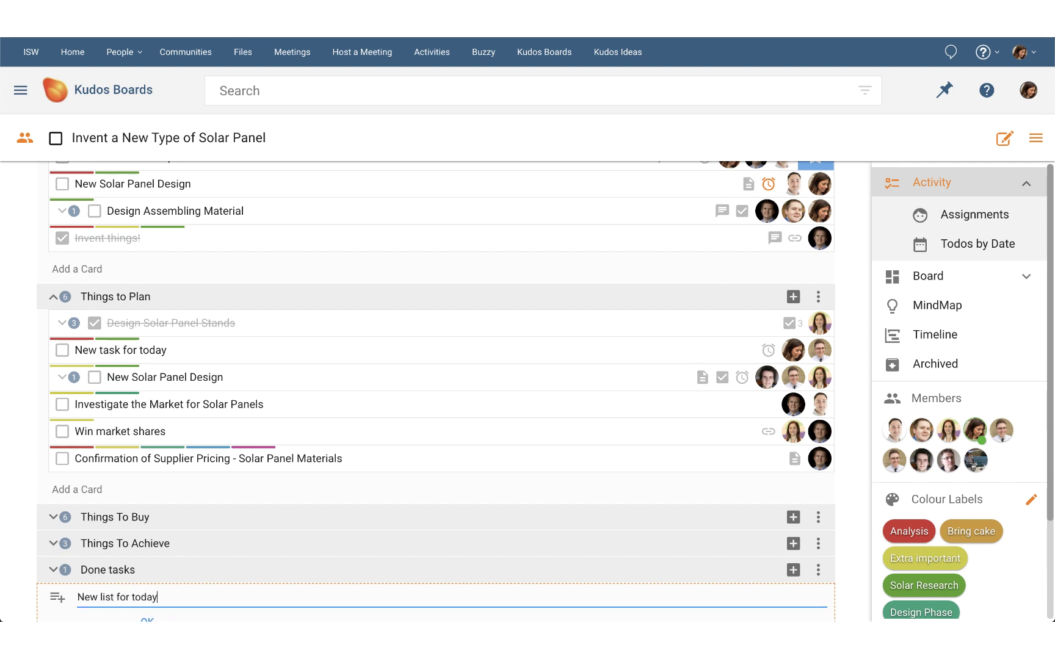
{"action": "key", "text": "Return"}
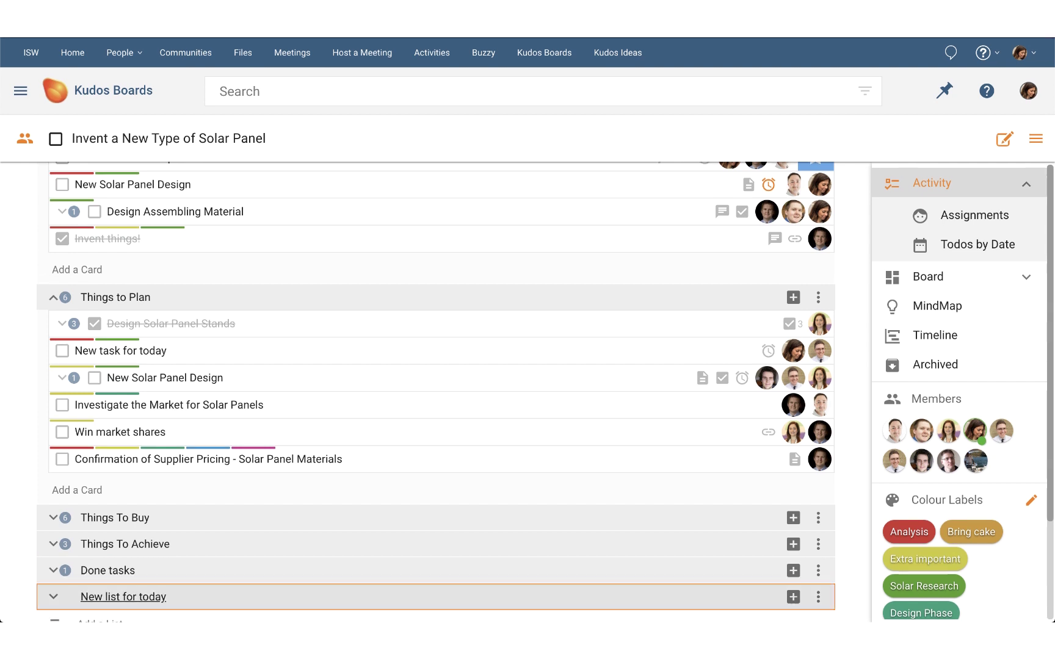
{"action": "scroll", "coordinate": [749, 183], "scroll_direction": "up", "scroll_amount": 5}
{"action": "left_click", "coordinate": [749, 183]}
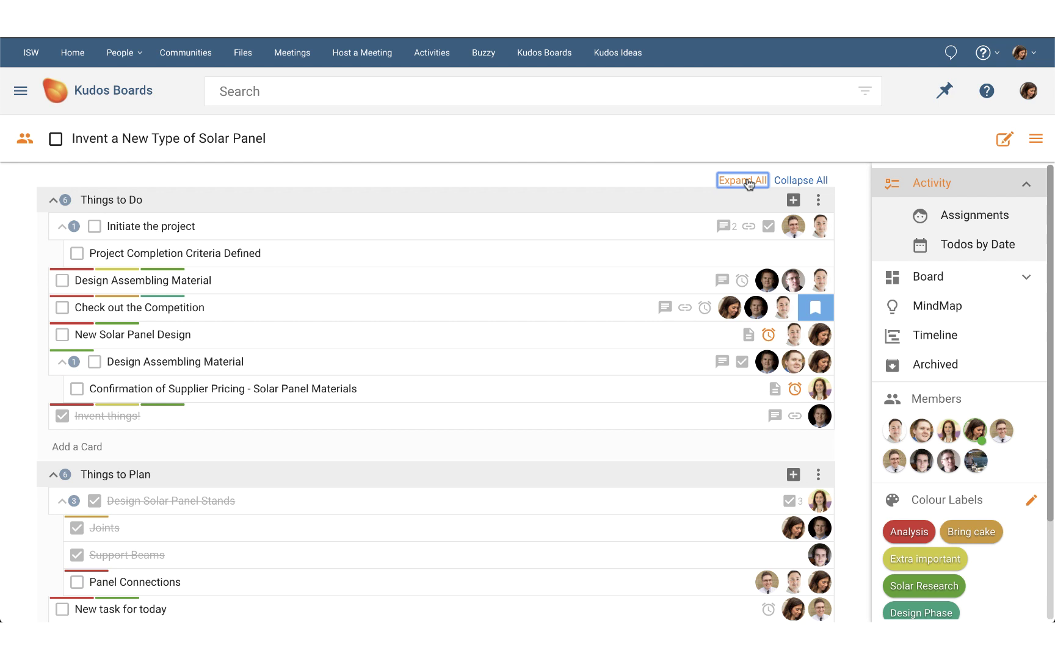
- Group tasks by assignee, open one member's tasks, and leave 'Design Solar Panel Panels' with its assignee
{"action": "left_click", "coordinate": [967, 219]}
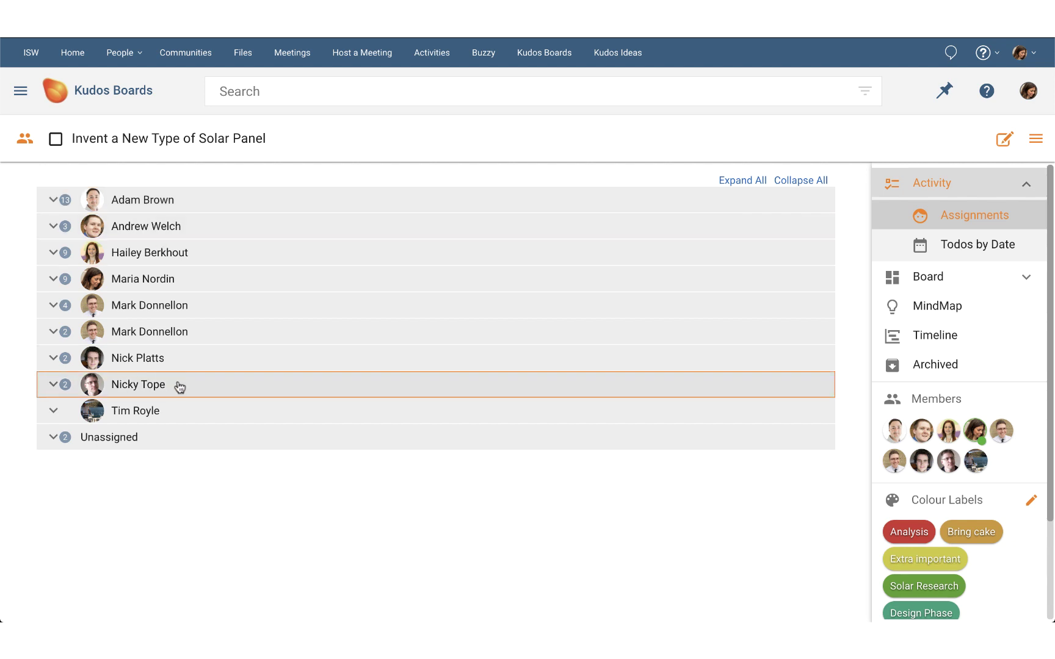
{"action": "left_click", "coordinate": [179, 202]}
{"action": "scroll", "coordinate": [247, 232], "scroll_direction": "down", "scroll_amount": 1}
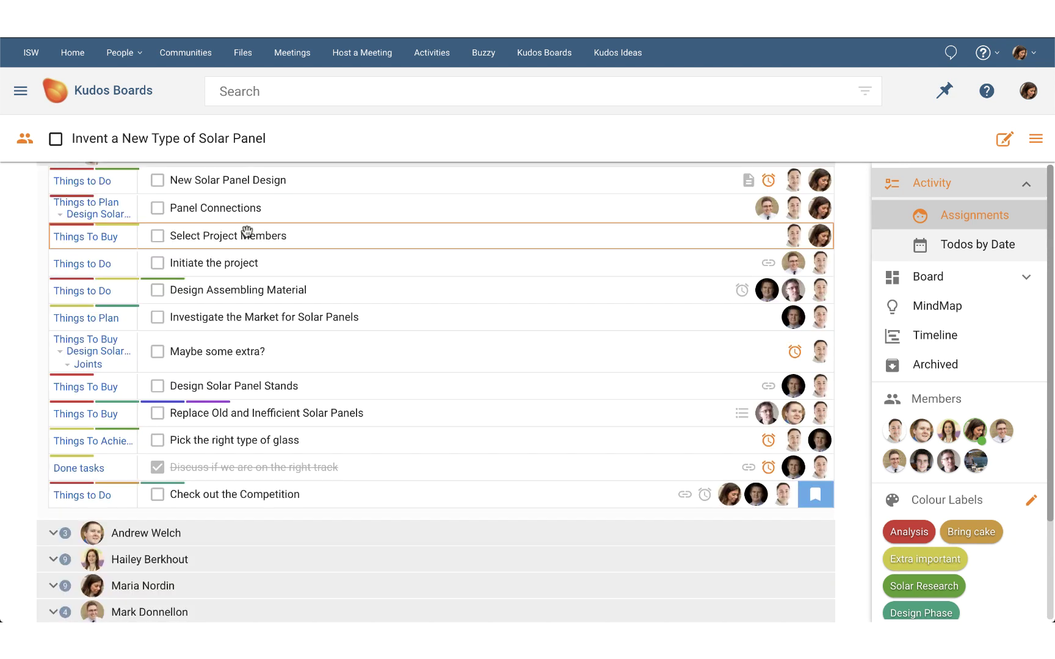
{"action": "scroll", "coordinate": [244, 351], "scroll_direction": "down", "scroll_amount": 2}
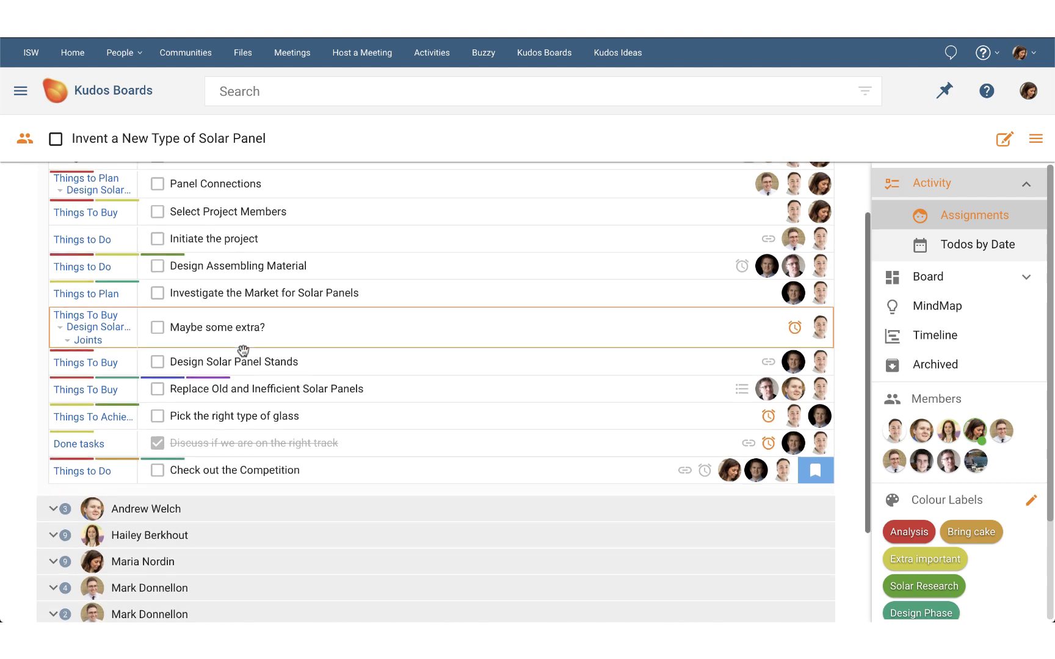
{"action": "left_click_drag", "start_coordinate": [235, 237], "coordinate": [230, 537]}
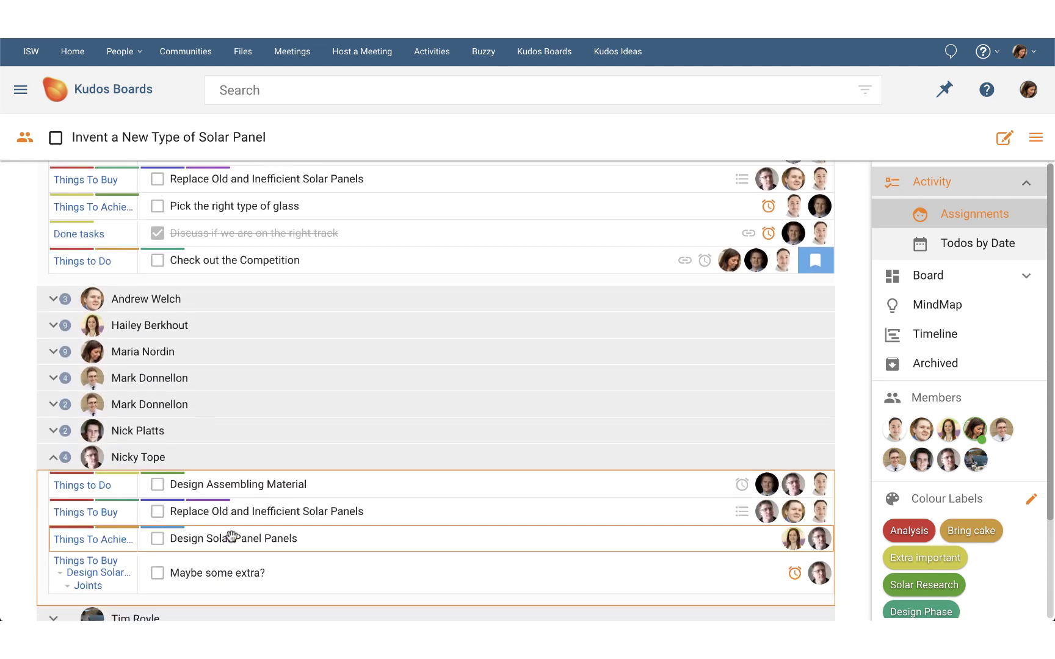
{"action": "left_click_drag", "start_coordinate": [317, 529], "coordinate": [322, 531]}
{"action": "left_click_drag", "start_coordinate": [322, 531], "coordinate": [99, 469]}
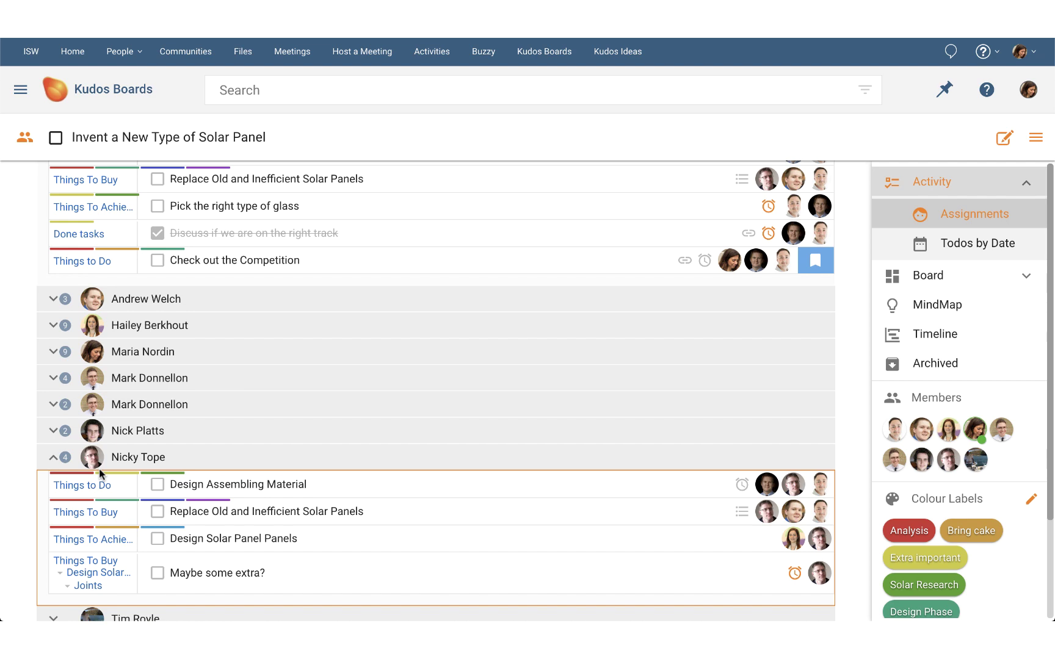
- Expand Unassigned and move 'Project Completion Criteria Defined' to that same team member
{"action": "scroll", "coordinate": [255, 498], "scroll_direction": "down", "scroll_amount": 1}
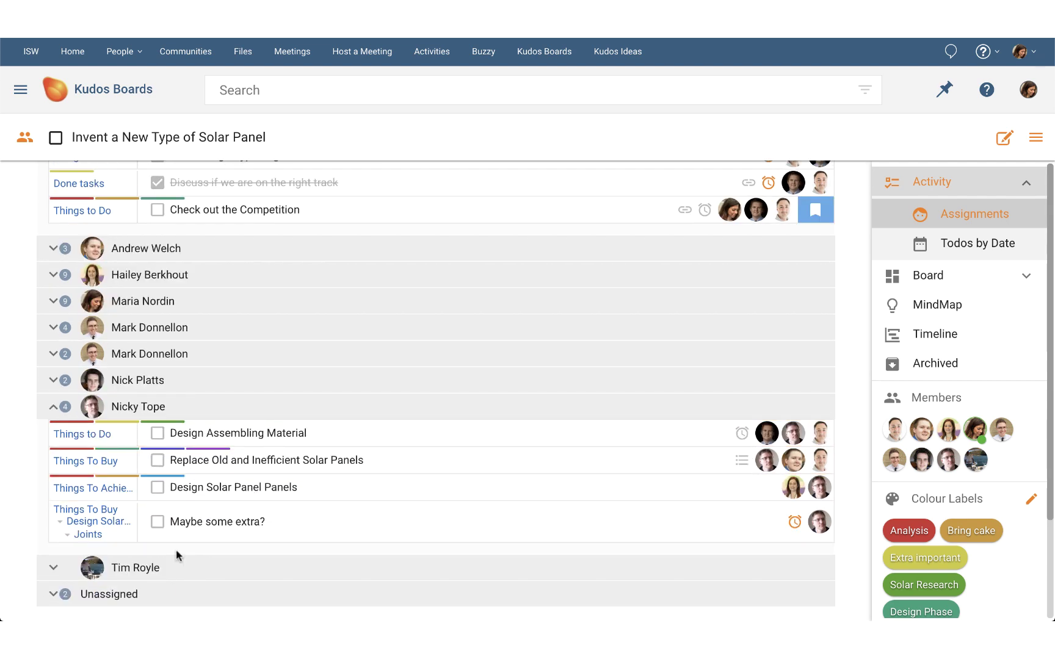
{"action": "left_click", "coordinate": [53, 594]}
{"action": "scroll", "coordinate": [203, 508], "scroll_direction": "down", "scroll_amount": 1}
{"action": "left_click_drag", "start_coordinate": [202, 508], "coordinate": [204, 514]}
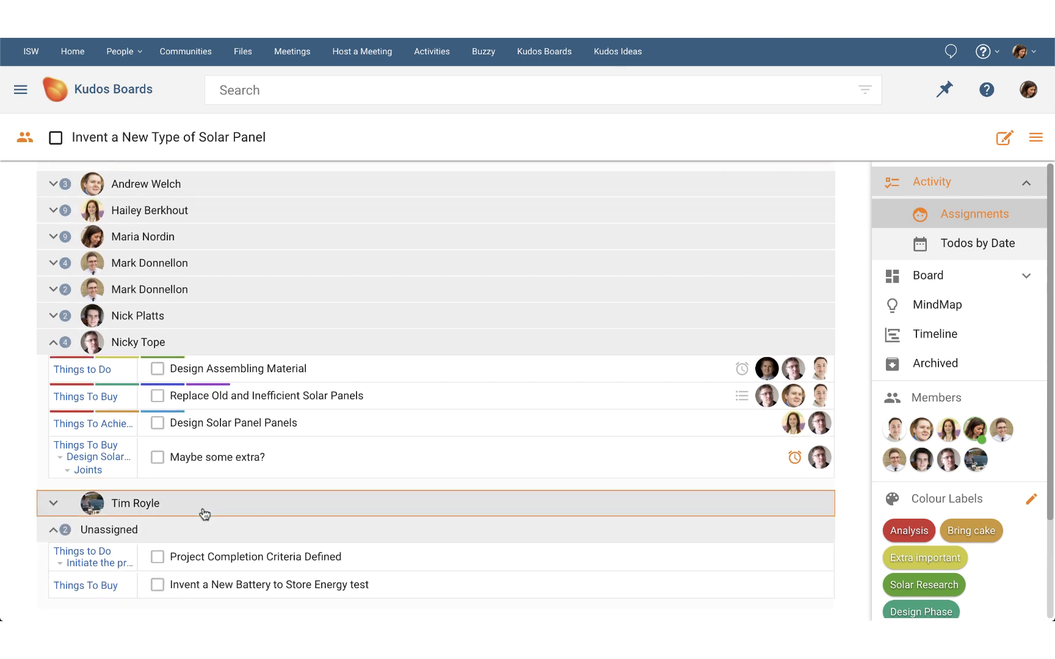
{"action": "left_click_drag", "start_coordinate": [204, 514], "coordinate": [197, 456]}
{"action": "left_click_drag", "start_coordinate": [197, 577], "coordinate": [193, 445]}
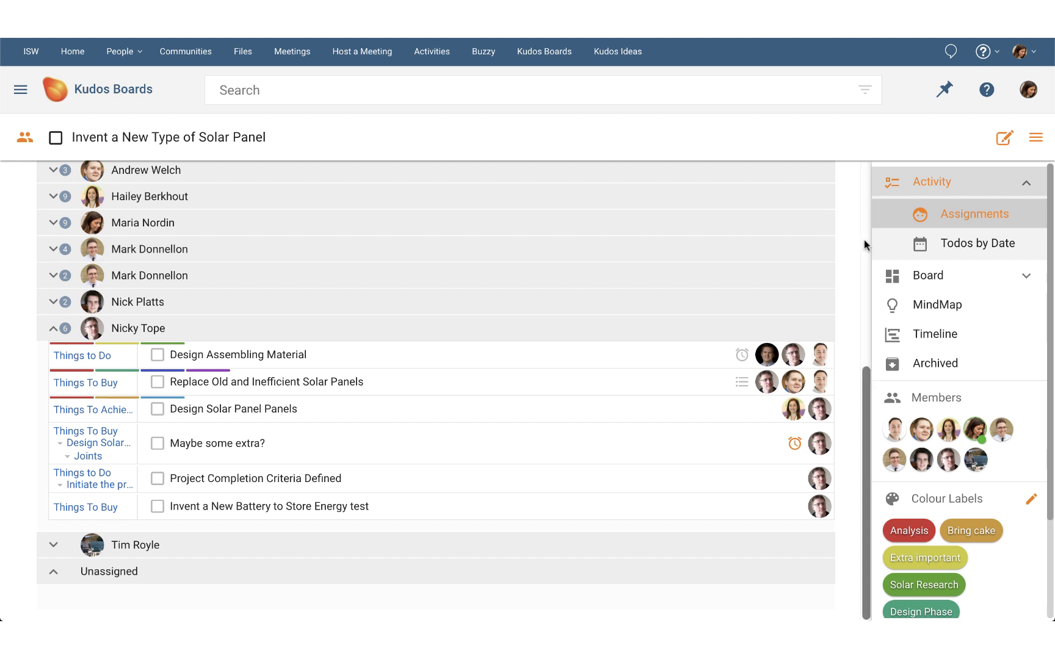
- In Todos by Date, move 'Initiate the project' from No Date to Tomorrow and 'Panel Connections' to Today
{"action": "left_click", "coordinate": [899, 244]}
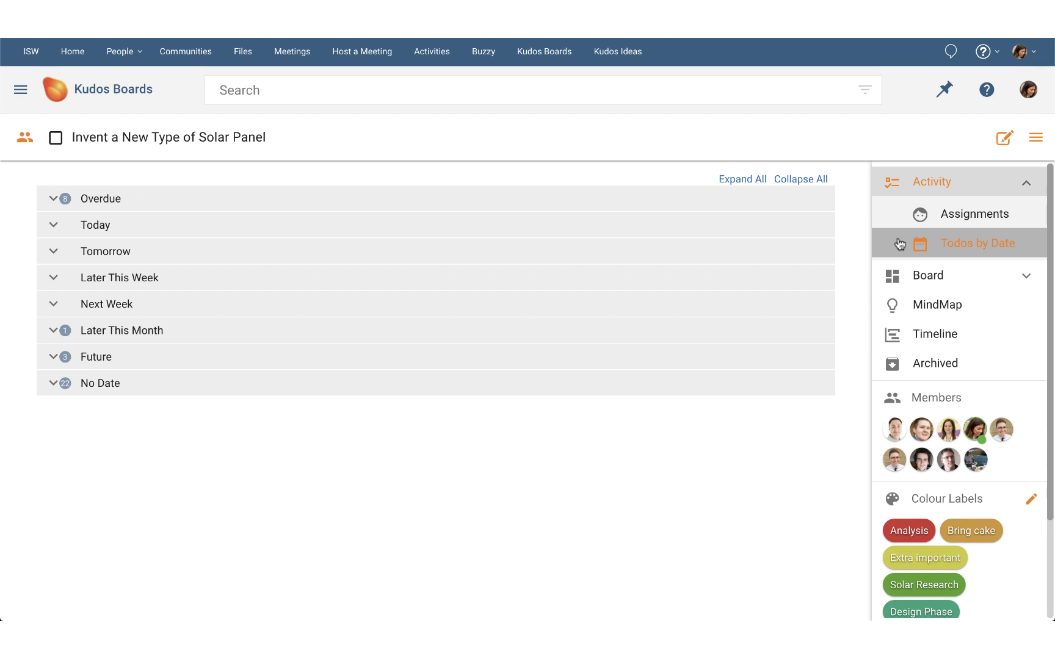
{"action": "left_click", "coordinate": [145, 199]}
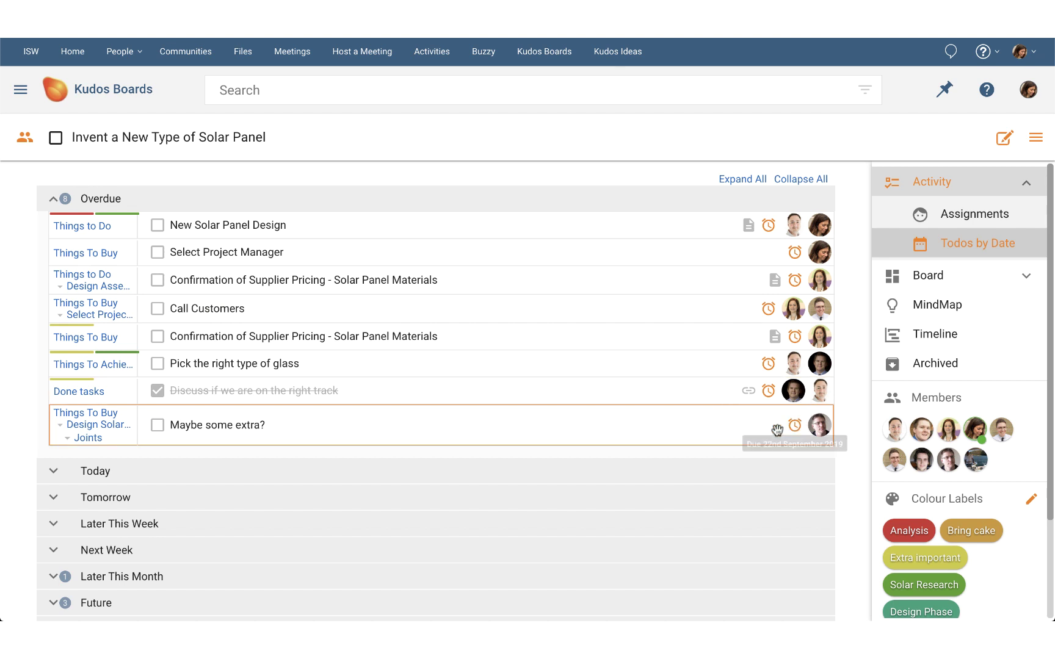
{"action": "left_click", "coordinate": [53, 199]}
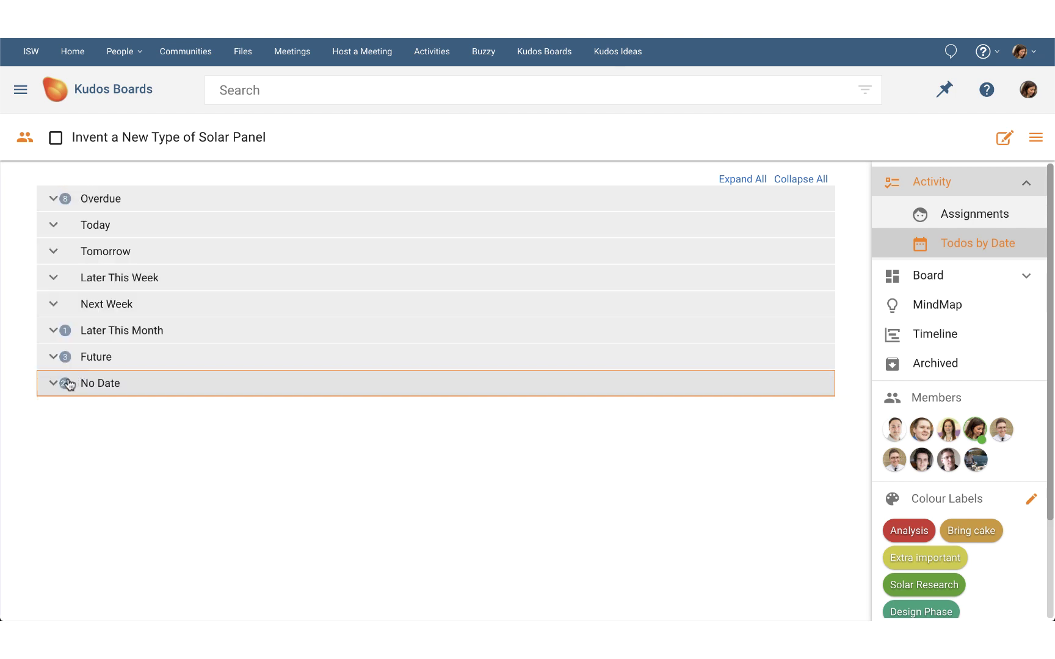
{"action": "left_click", "coordinate": [91, 385]}
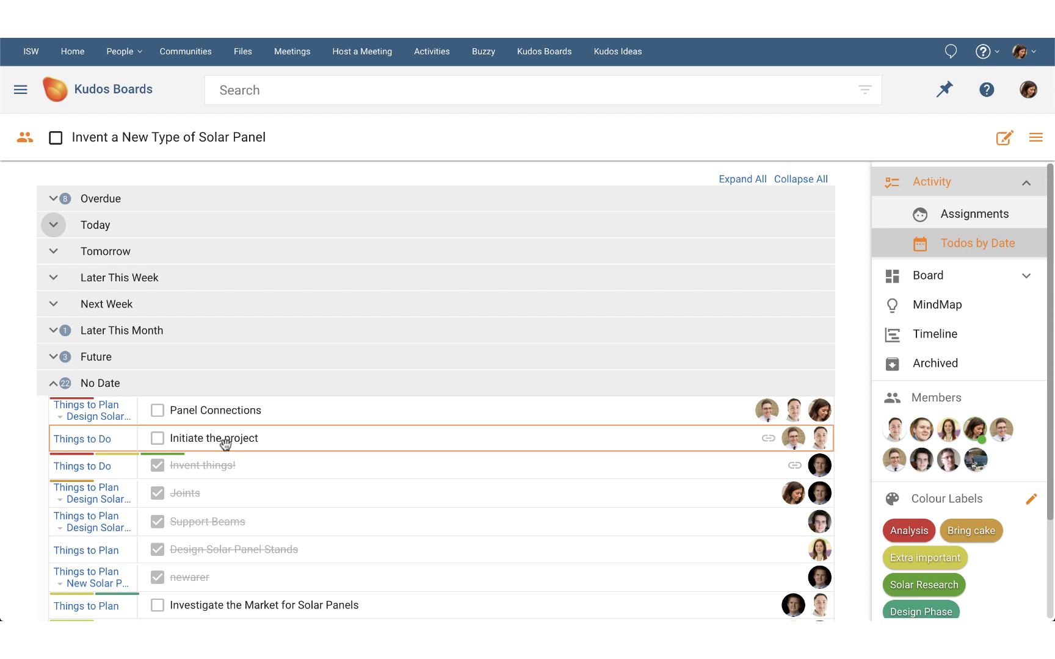
{"action": "left_click_drag", "start_coordinate": [225, 444], "coordinate": [216, 290]}
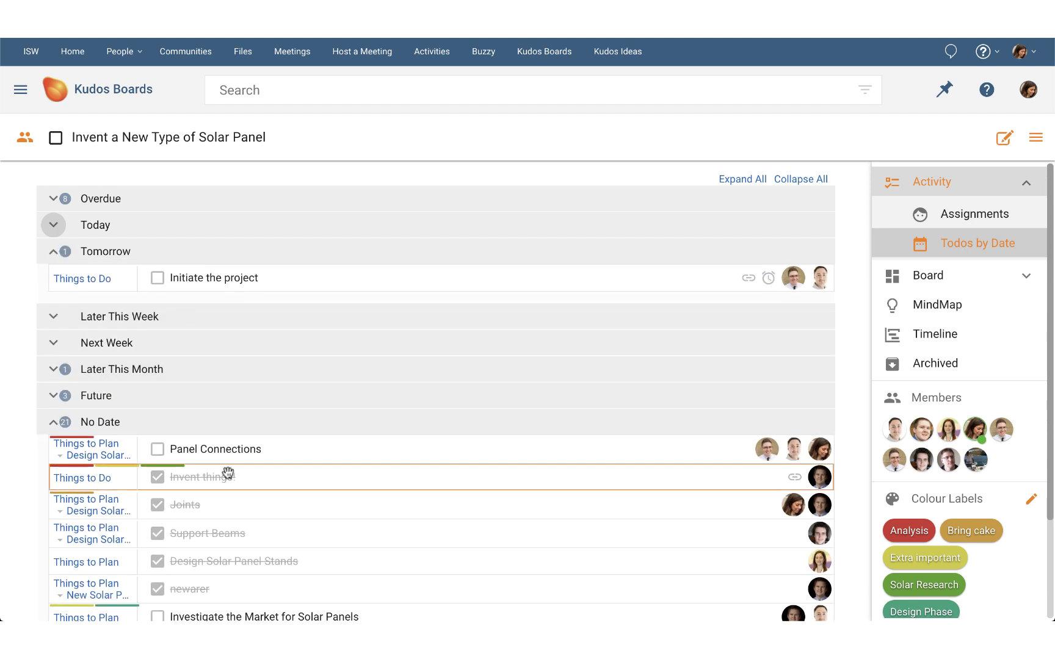
{"action": "left_click_drag", "start_coordinate": [228, 473], "coordinate": [219, 254]}
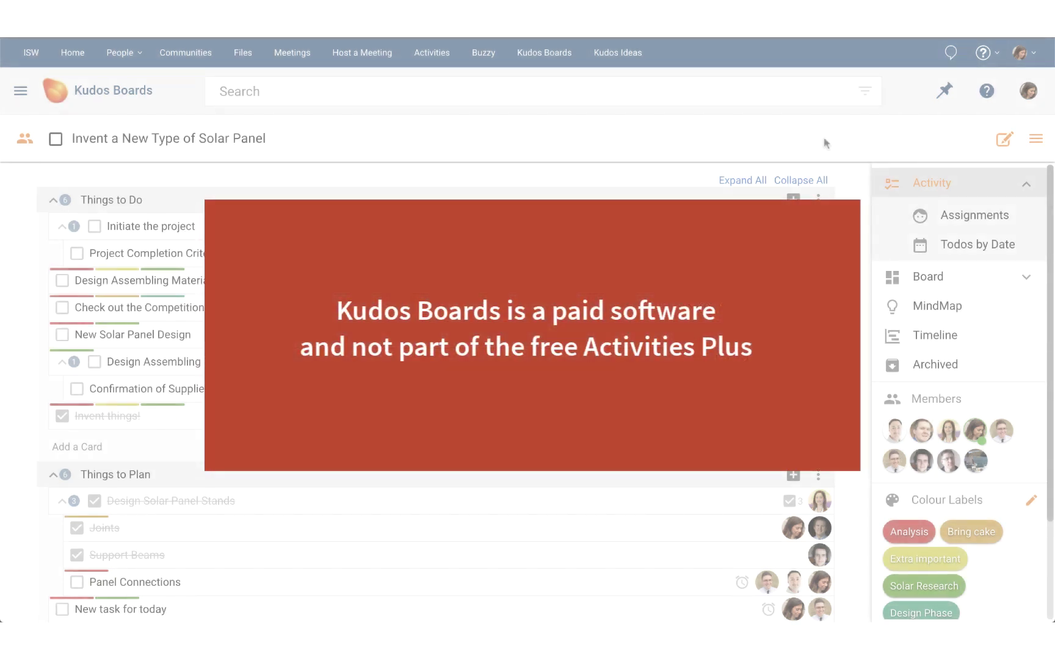
- Switch the activity to Board view, then MindMap, ending on the Timeline grouped by assignee
{"action": "left_click", "coordinate": [950, 279]}
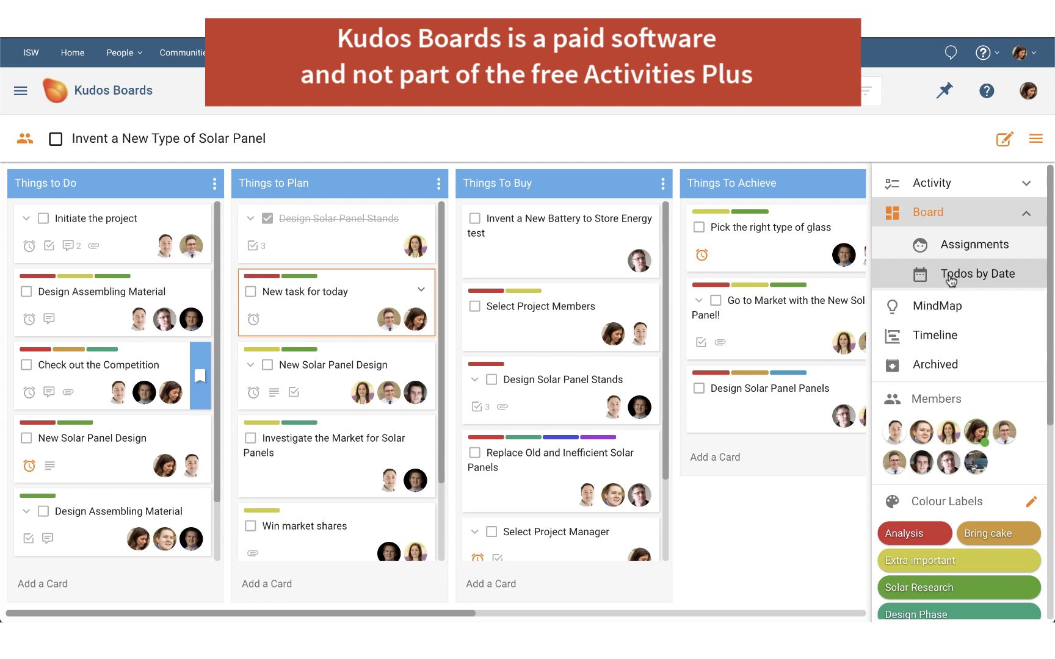
{"action": "left_click", "coordinate": [935, 305]}
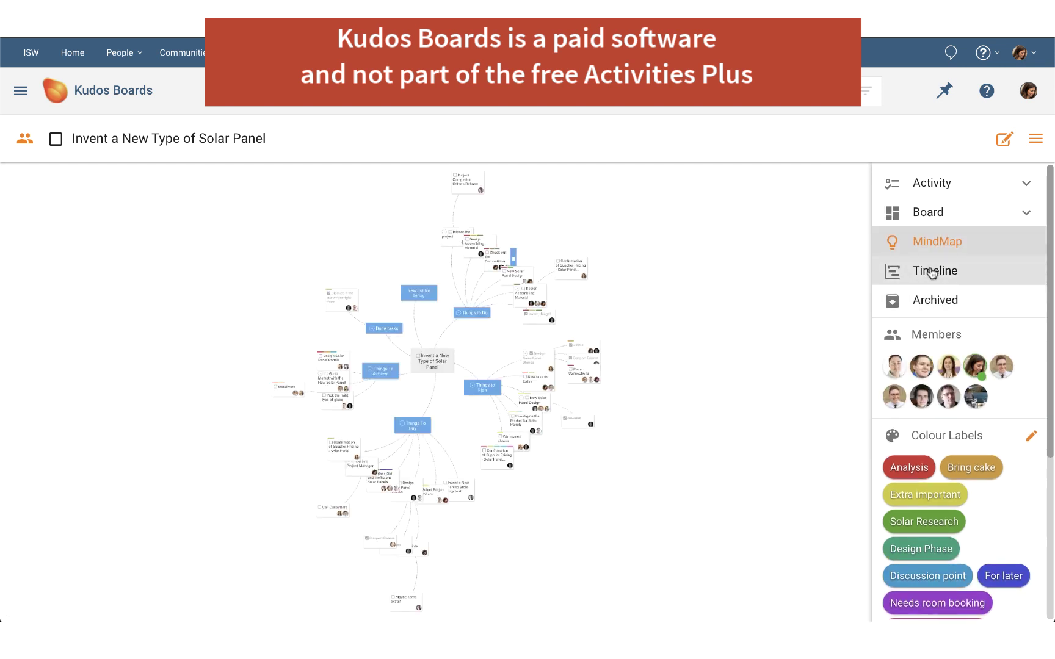
{"action": "left_click", "coordinate": [931, 271]}
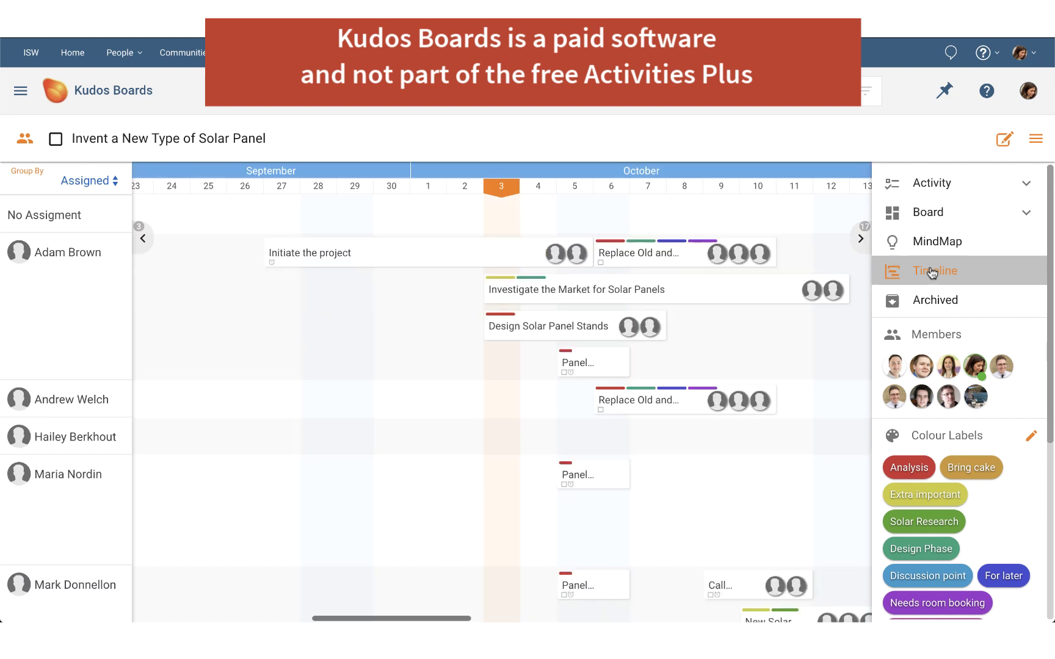